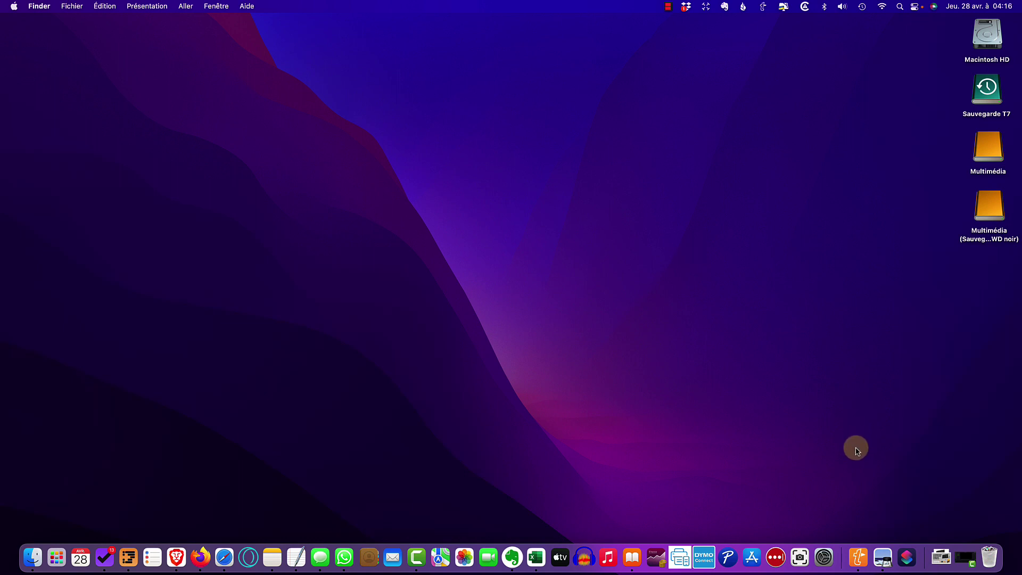
Open the current user's login items (Ouverture) under Utilisateurs et groupes in Préférences Système
click(824, 556)
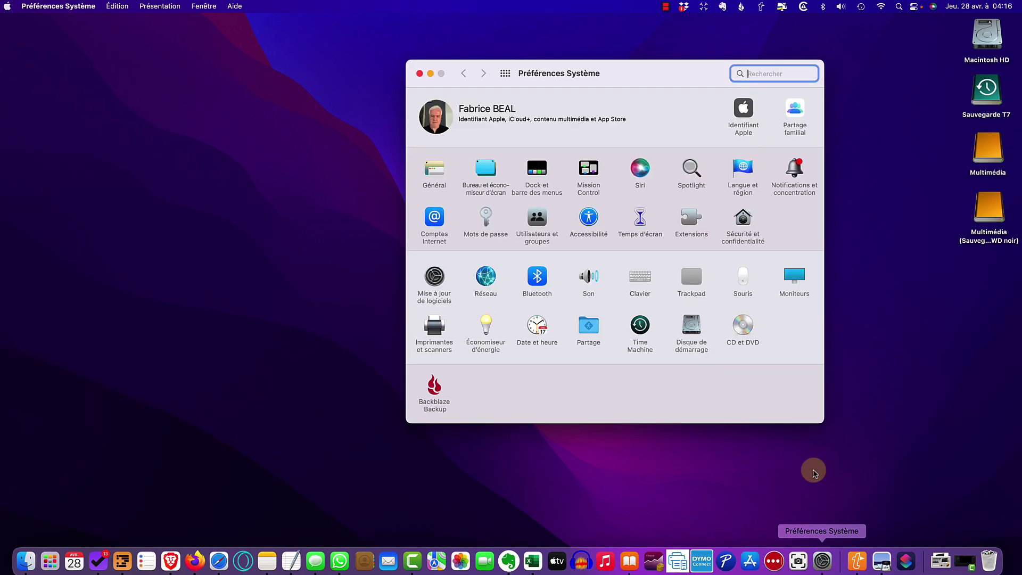
click(475, 250)
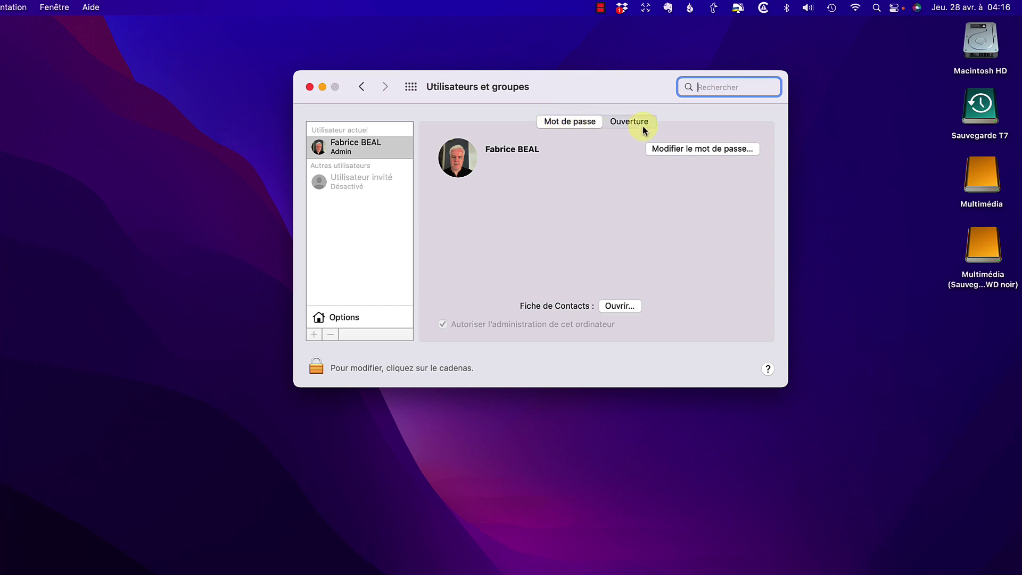
click(629, 122)
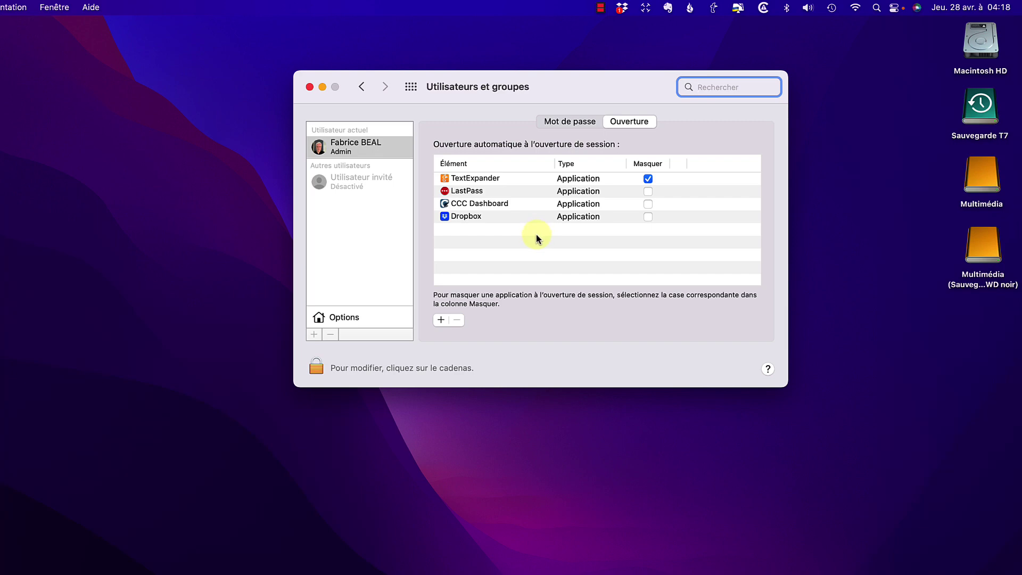
Add the Mail application from the Applications folder to the items that open automatically at login
click(440, 320)
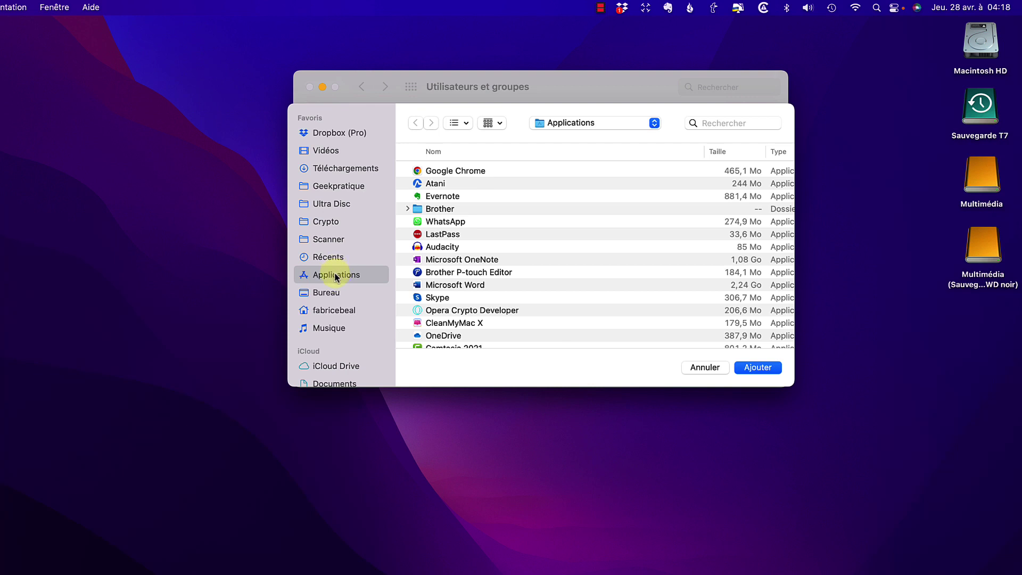
click(481, 247)
scroll(483, 249, down, 2)
scroll(482, 250, down, 10)
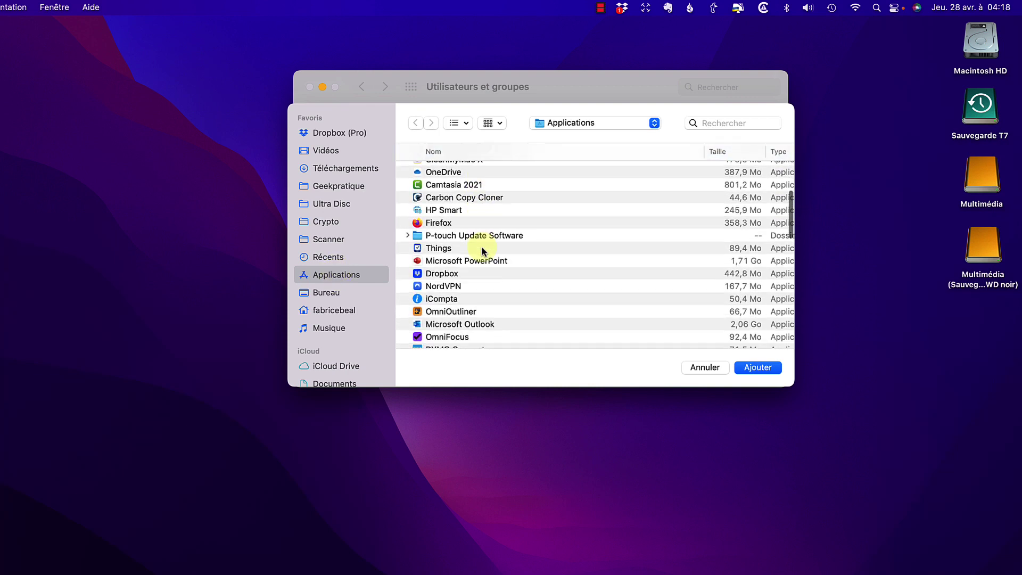
scroll(482, 250, down, 6)
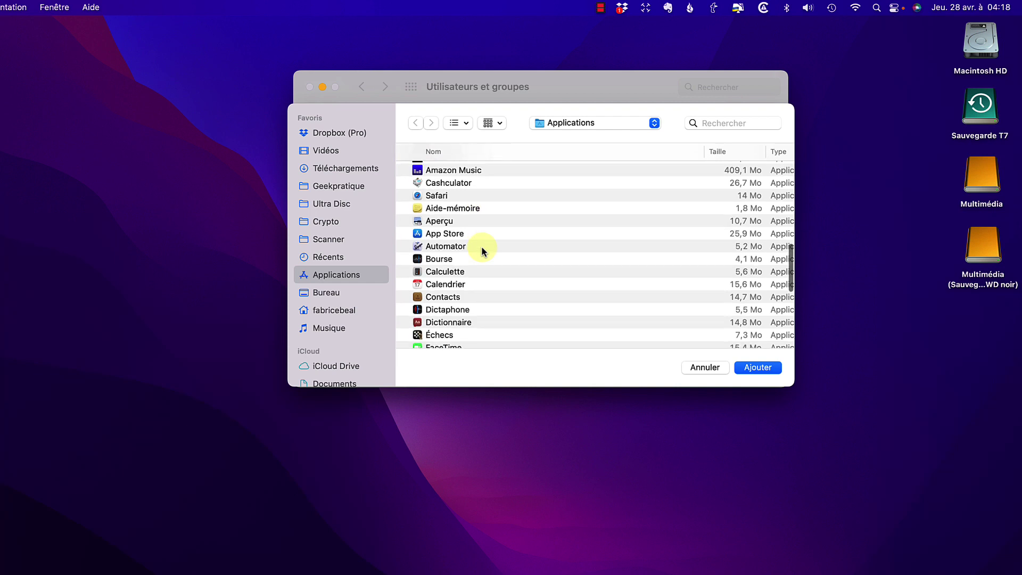
scroll(483, 250, down, 4)
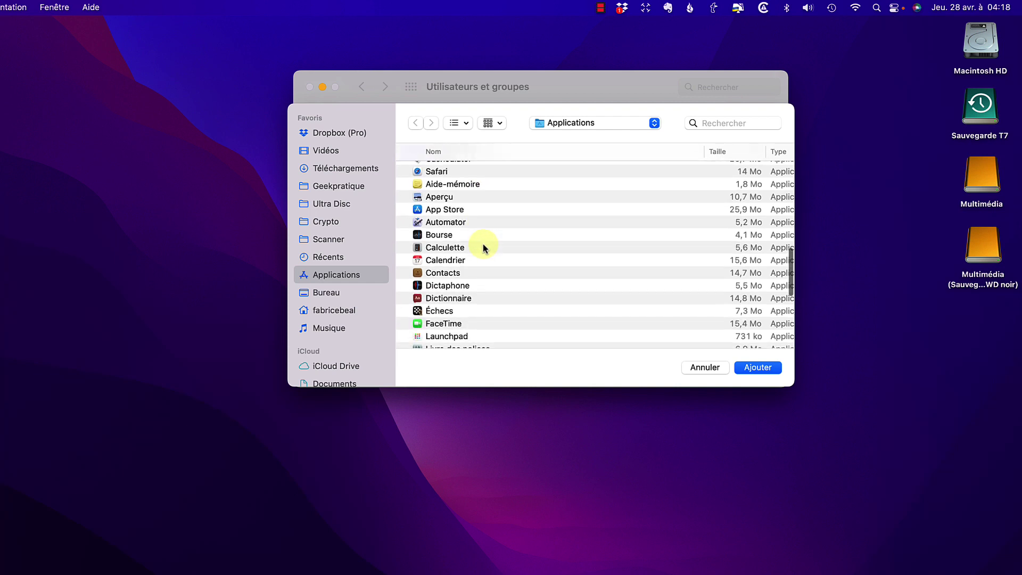
scroll(483, 248, down, 5)
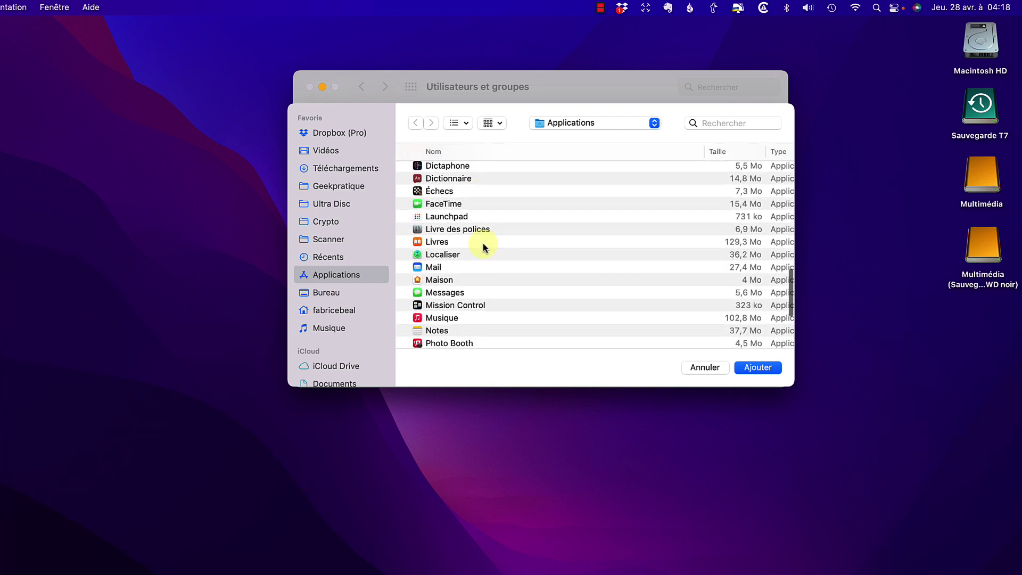
click(453, 267)
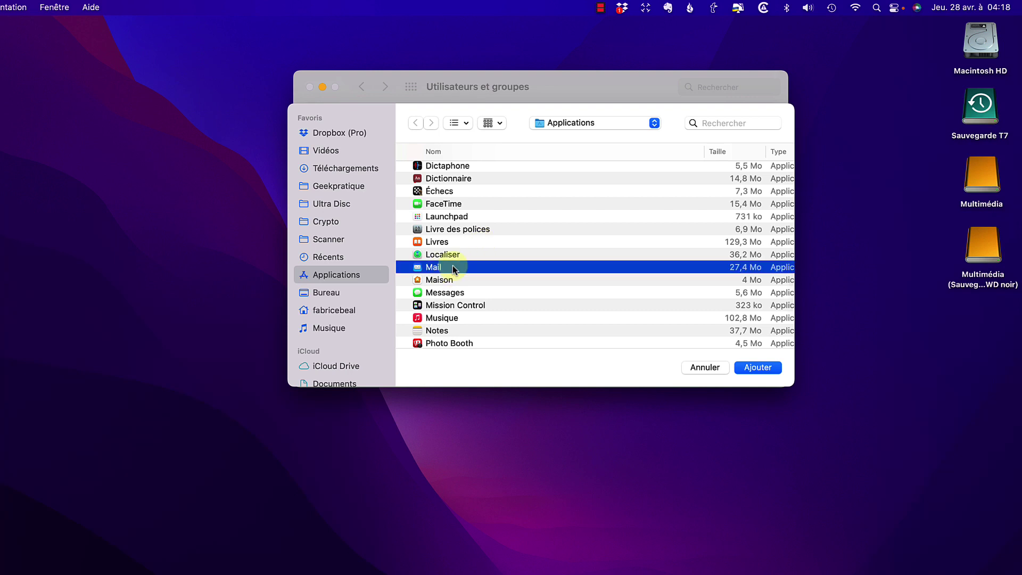
click(757, 367)
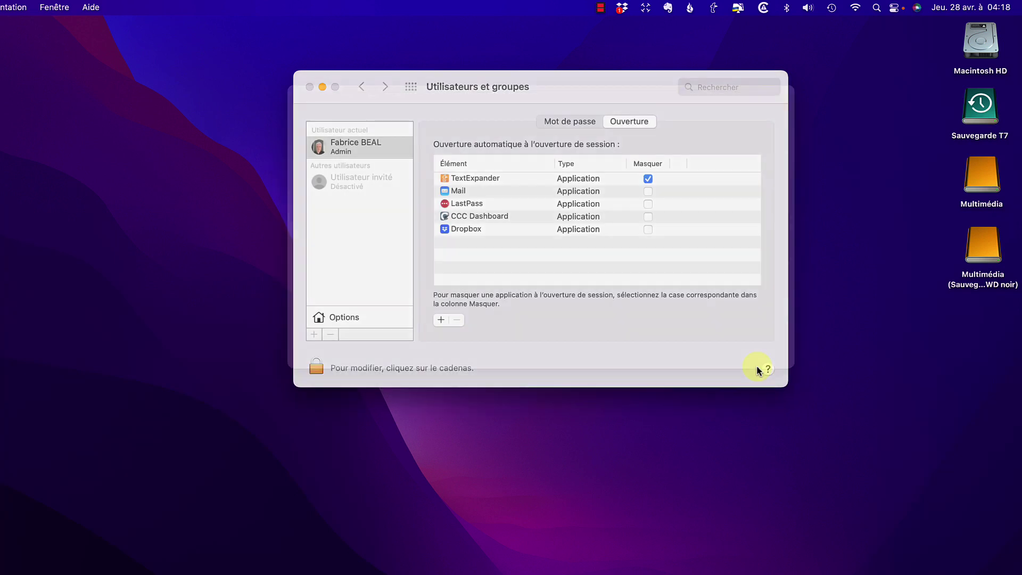
Remove LastPass and Mail from the automatic login items and close the preferences window
click(496, 191)
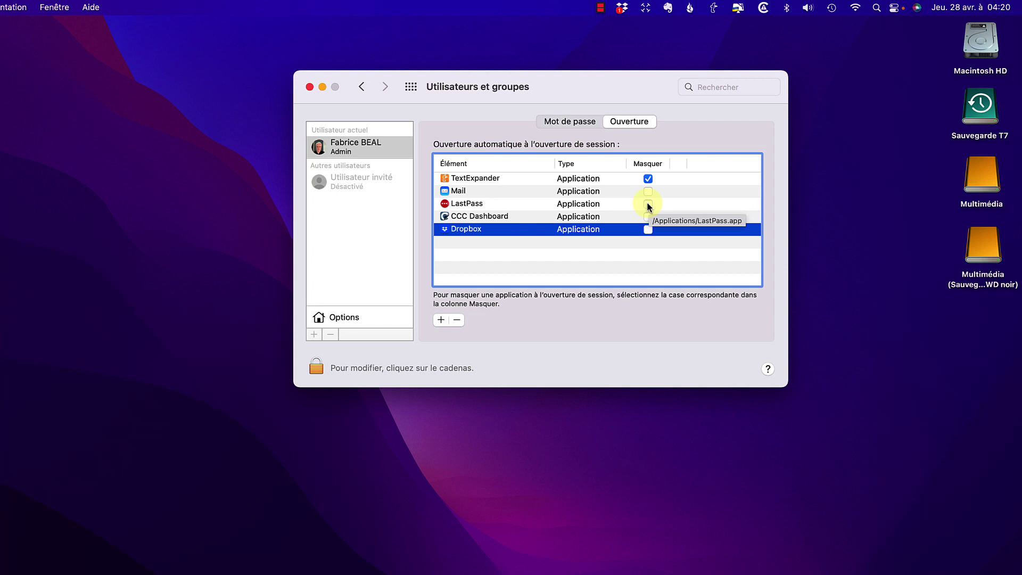
click(490, 204)
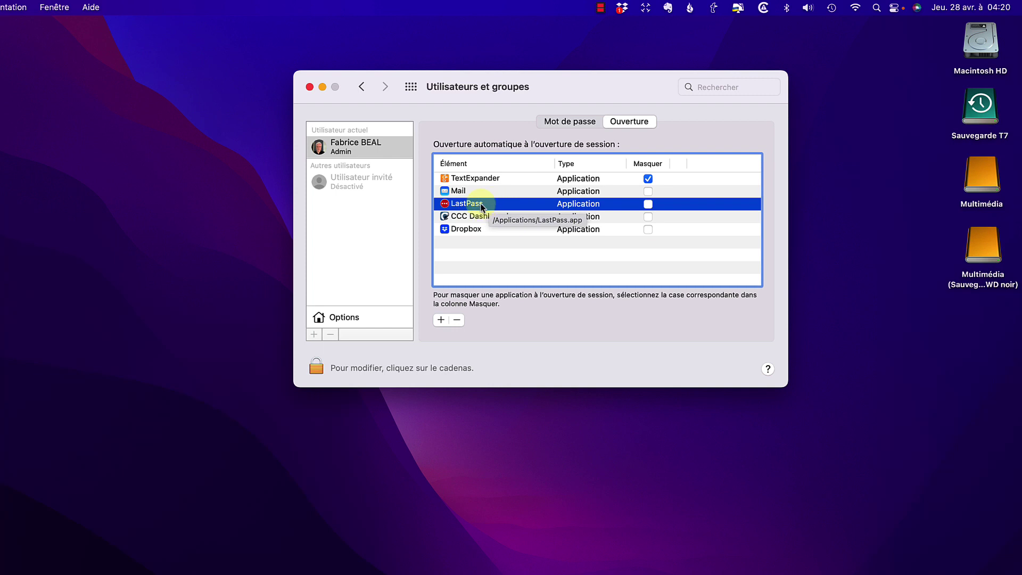
click(457, 320)
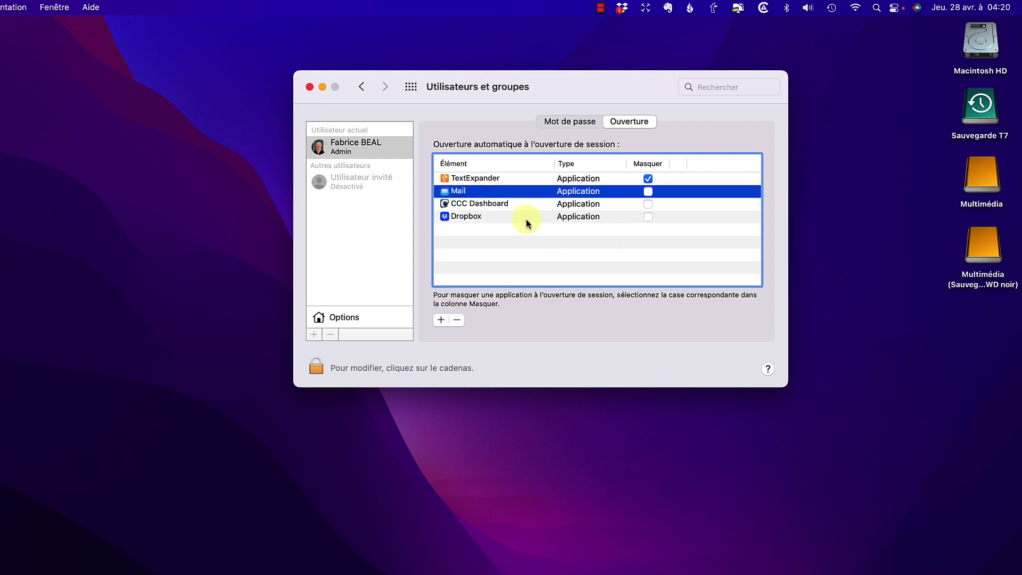
click(456, 321)
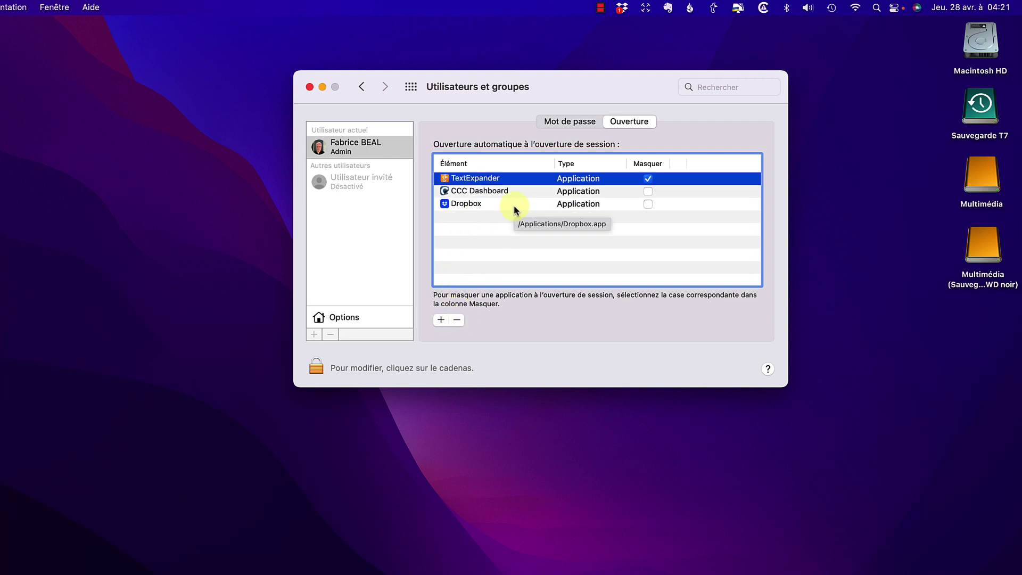
click(309, 88)
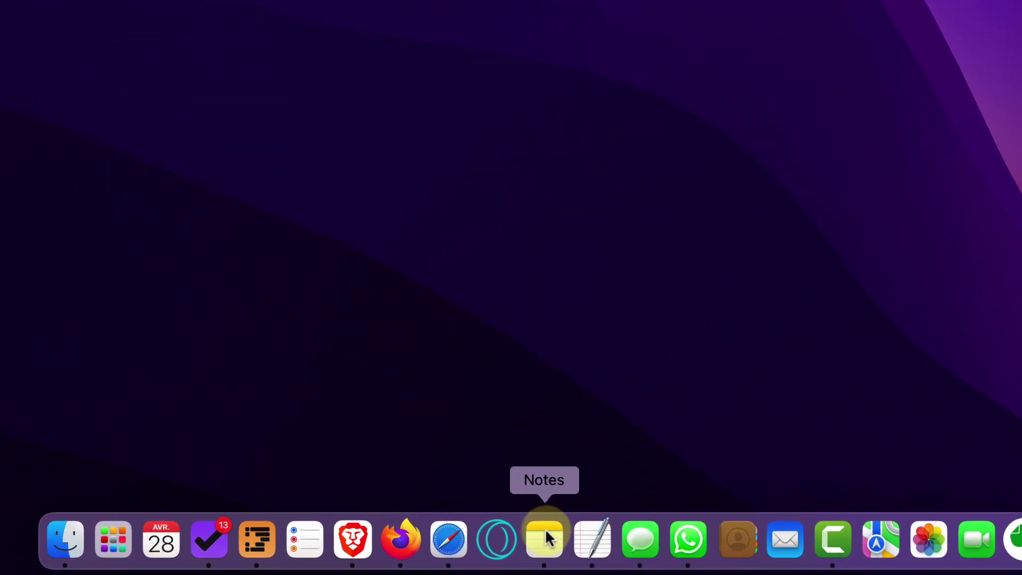
Set Notes to open with the session (Ouvrir avec la session) through its Dock options
right_click(545, 533)
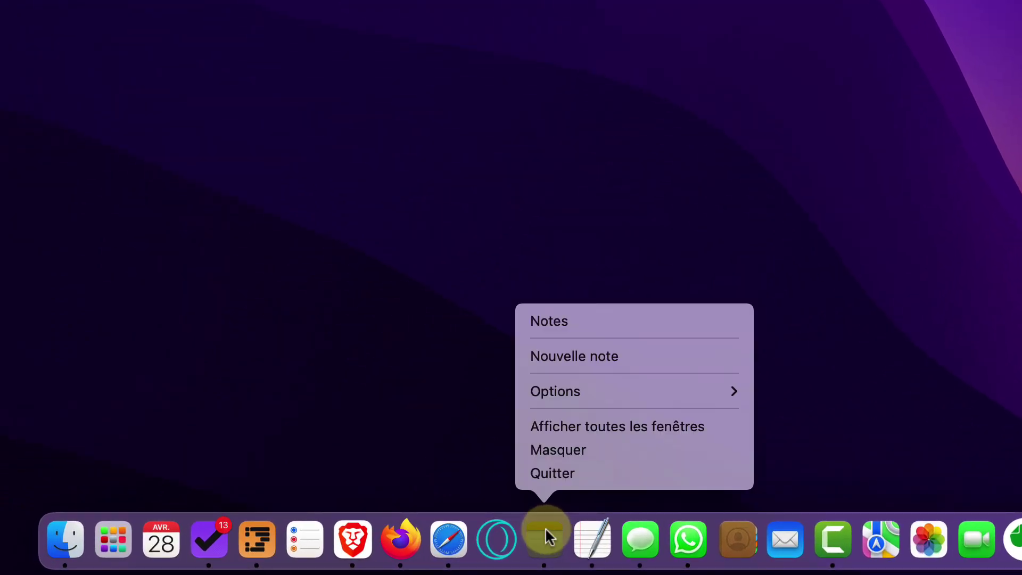
mouse_move(616, 389)
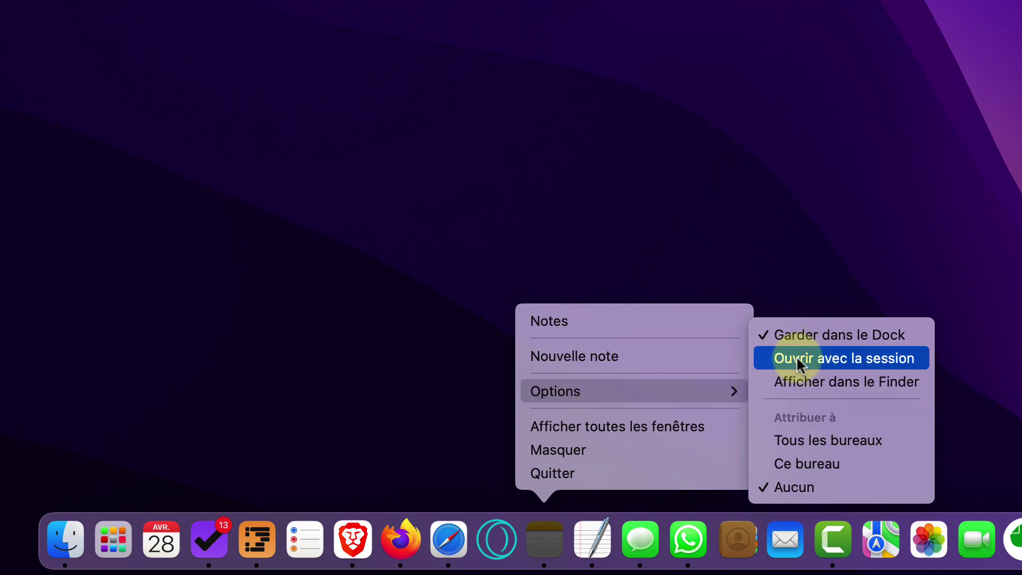
click(836, 359)
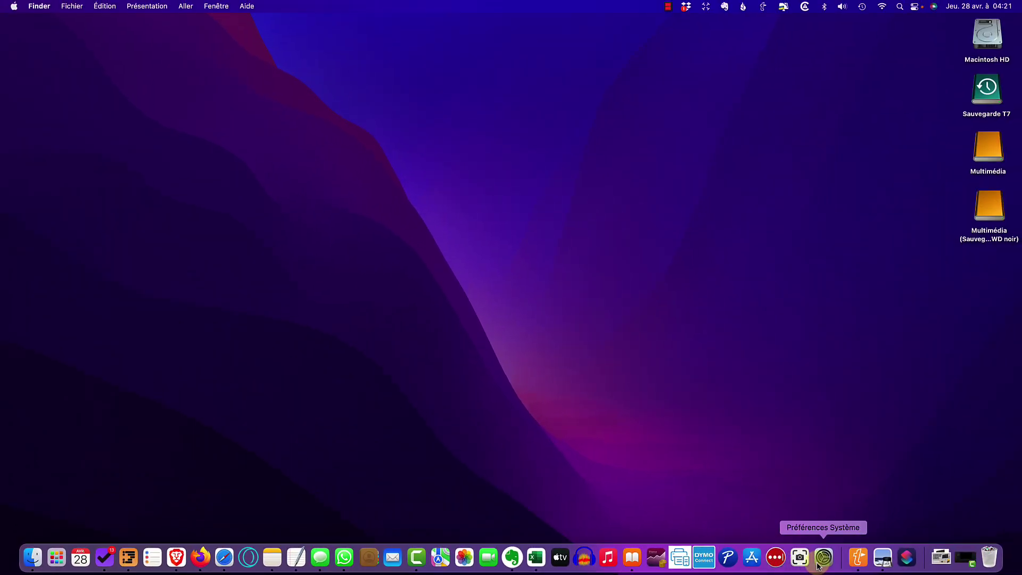
Check the Notes entry in the current user's login items under Utilisateurs et groupes, and close the window
click(825, 556)
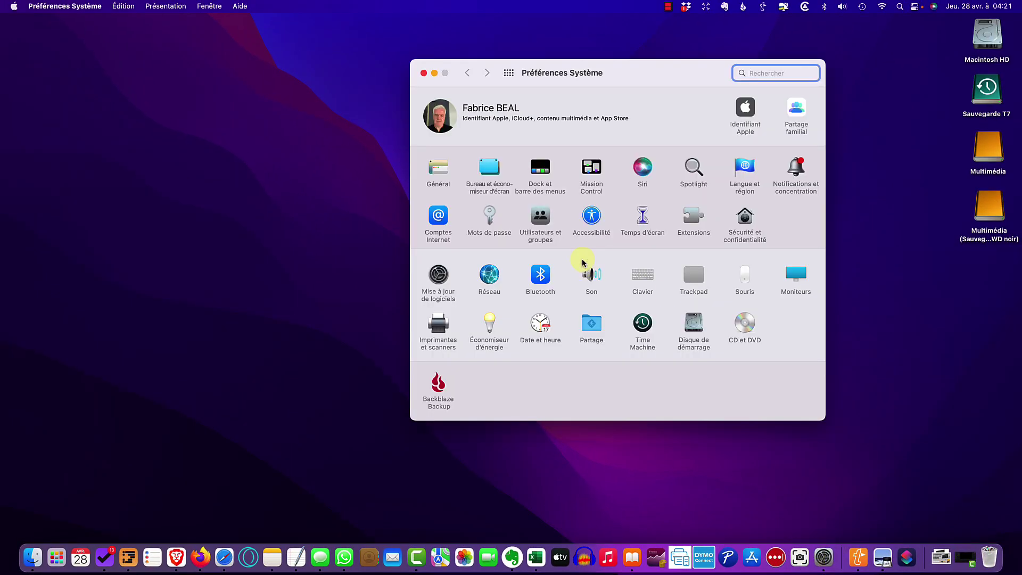
click(542, 220)
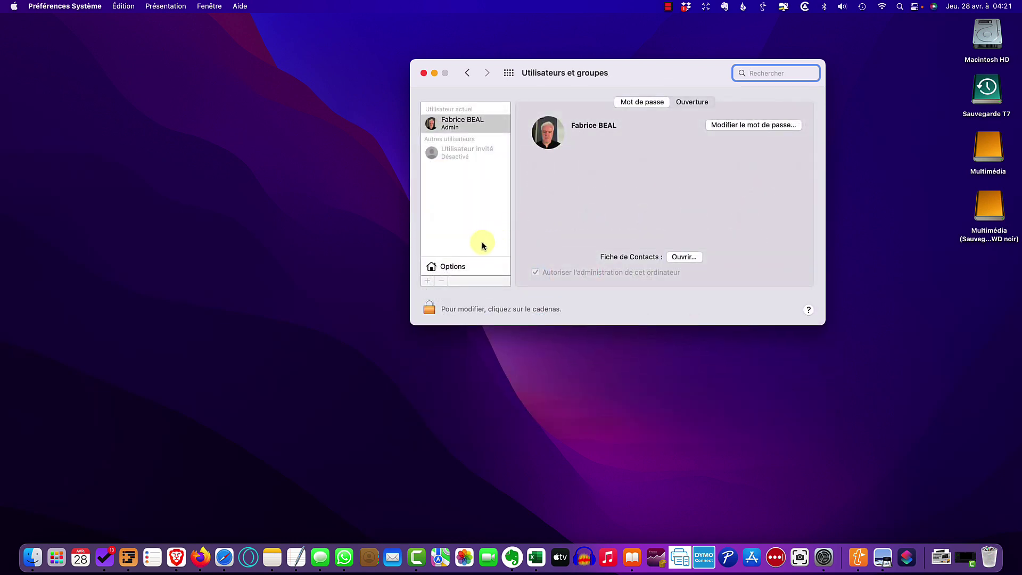
click(696, 103)
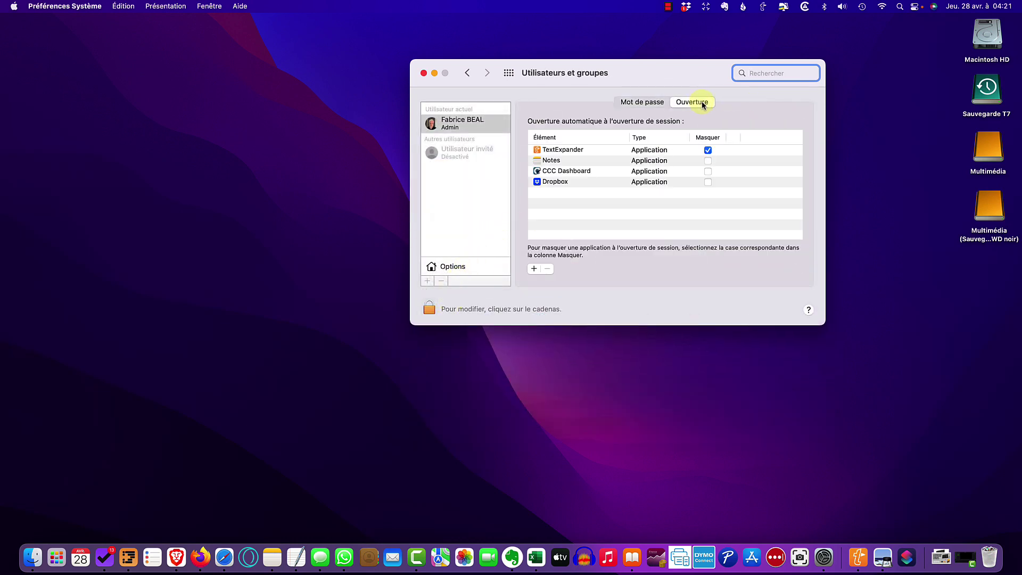
click(556, 163)
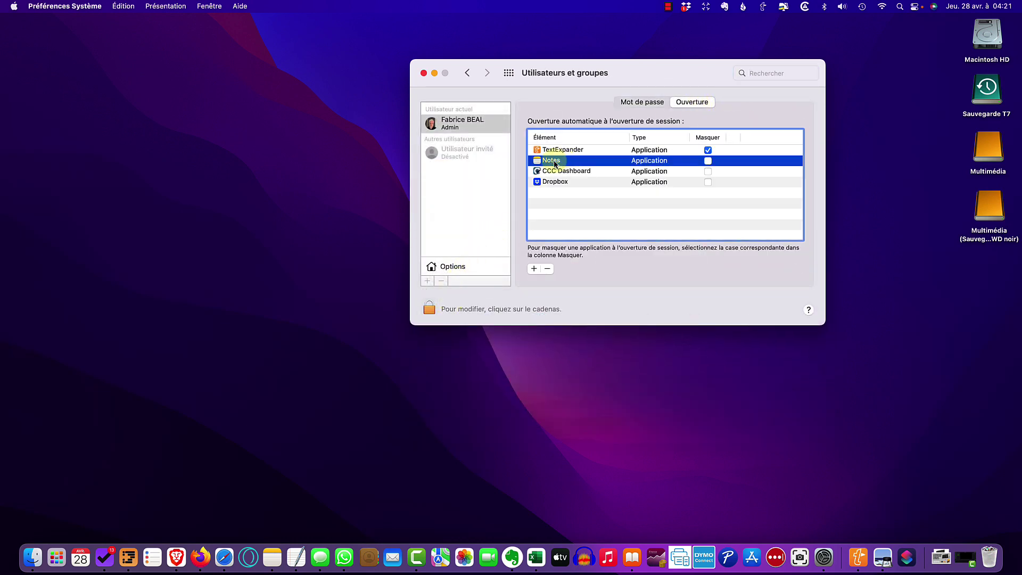
click(424, 73)
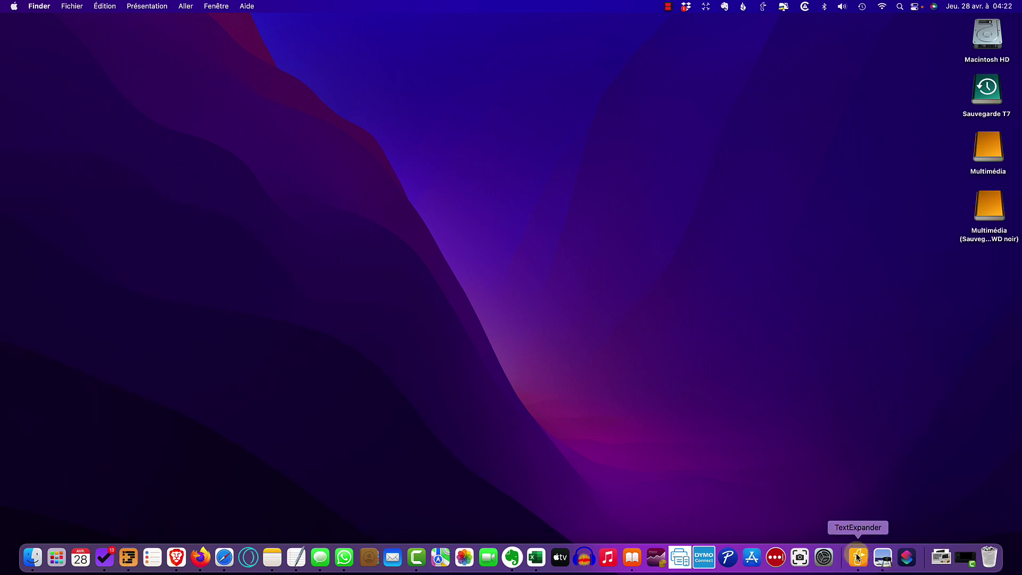
Turn off Ouvrir avec la session for Notes through its Dock options
click(817, 557)
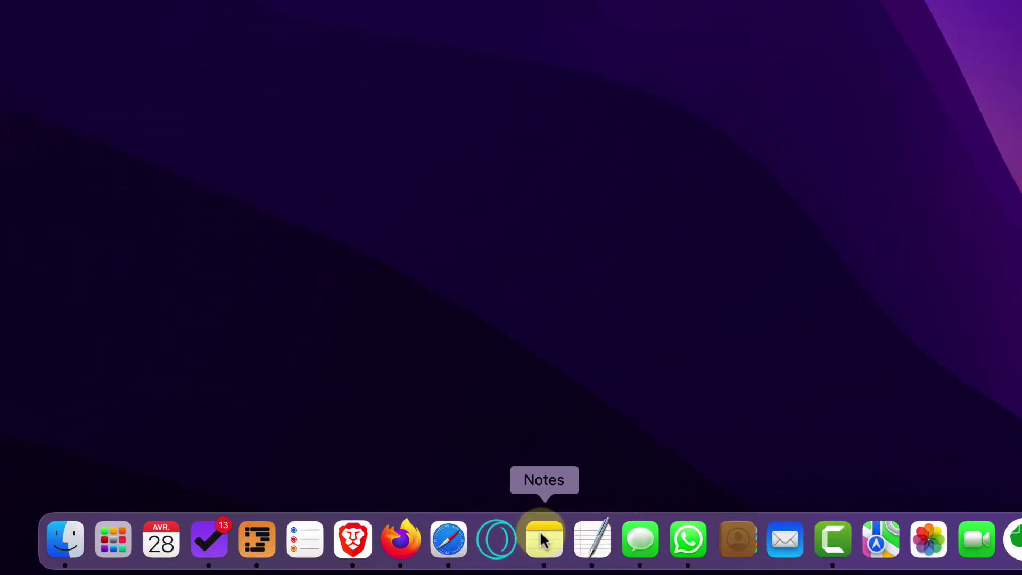
right_click(335, 553)
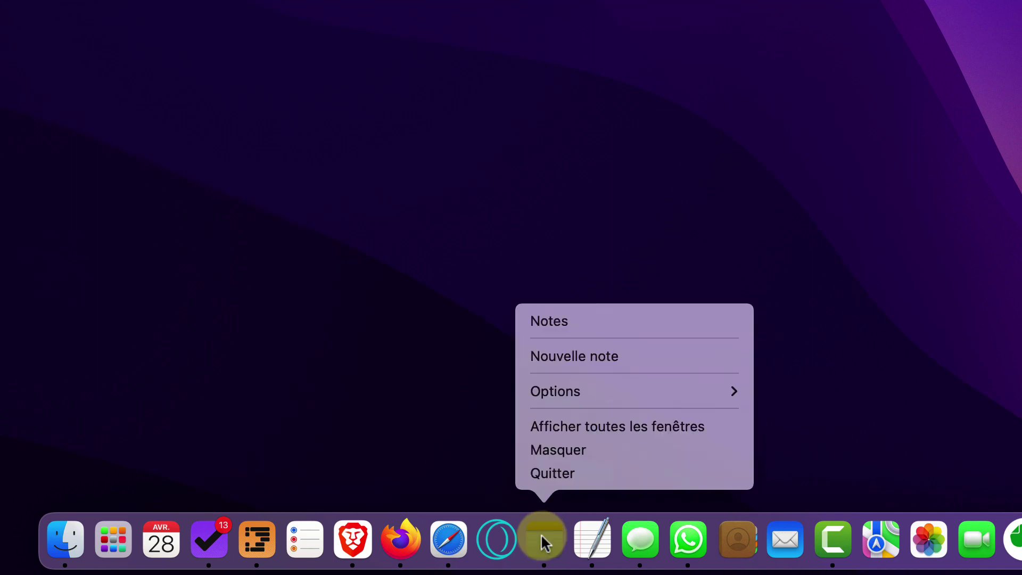
mouse_move(579, 391)
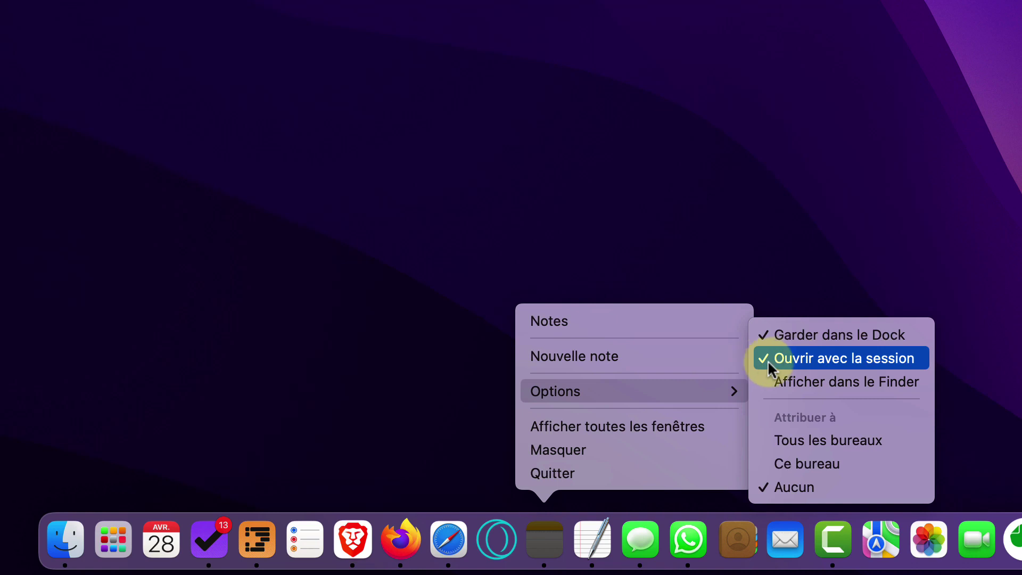
click(836, 361)
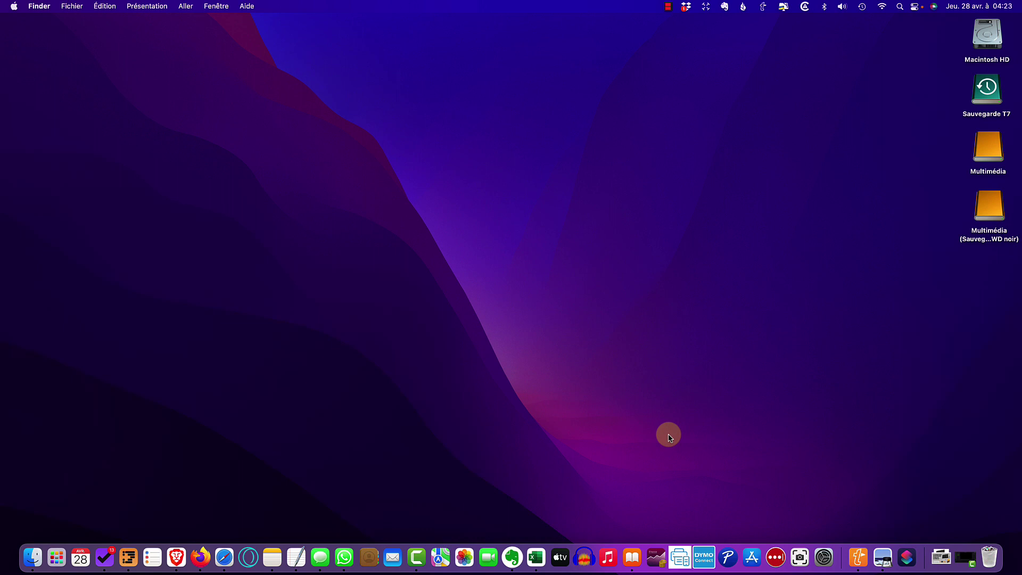
Reopen the current user's login items under Utilisateurs et groupes to check whether Notes is still listed
click(823, 555)
click(539, 218)
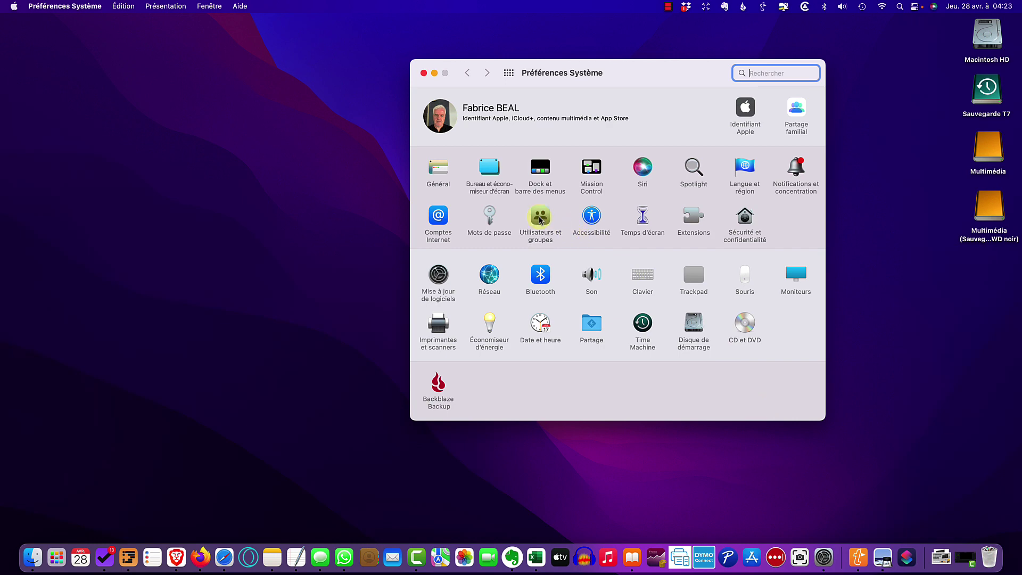
click(695, 102)
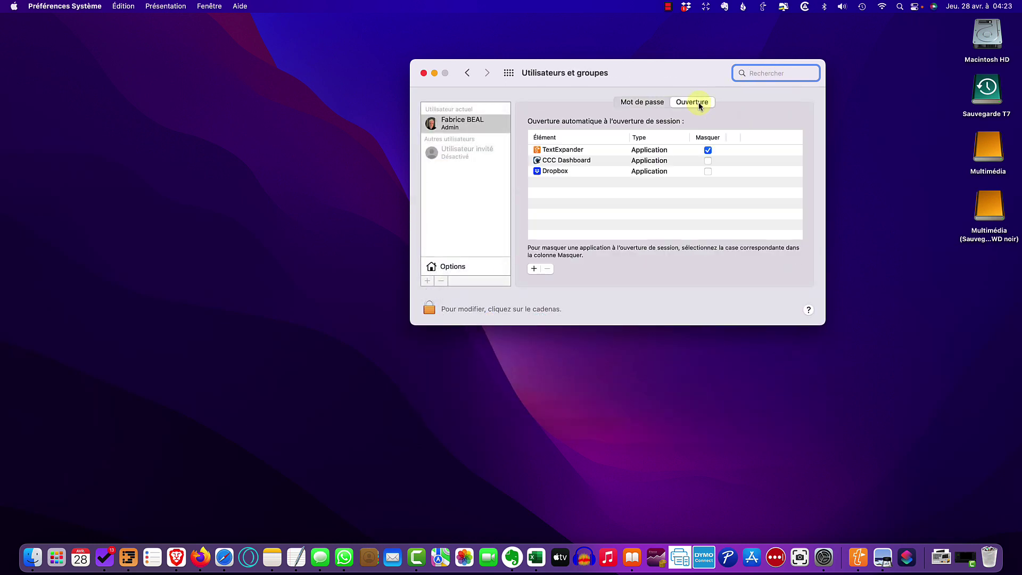